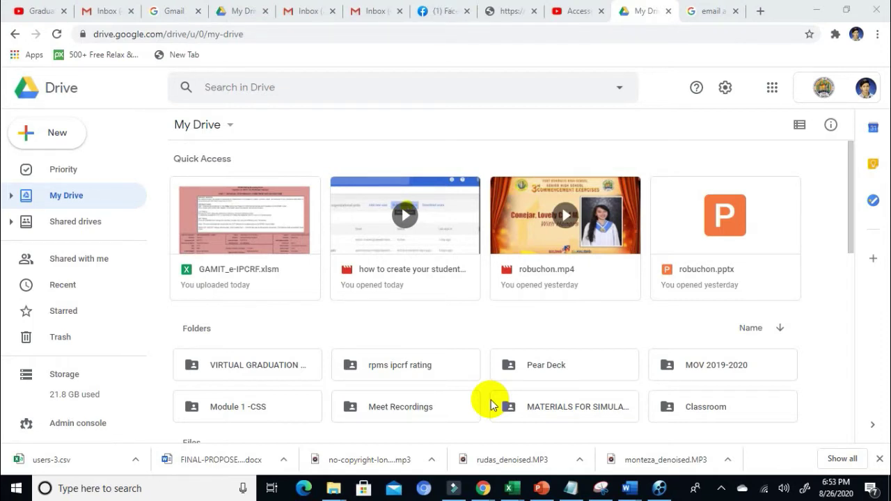
Switch to the Notepad notes and review the Google Drive functions: store, share, synchronize and security
left_click(571, 489)
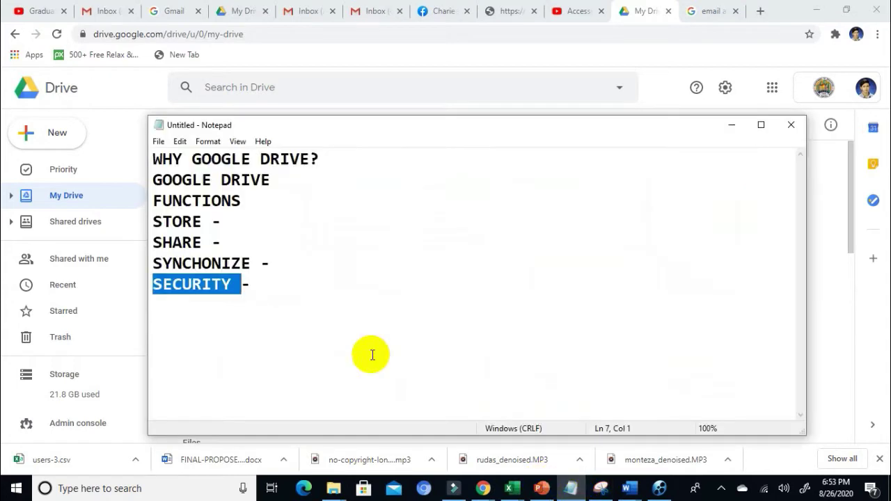
key("End")
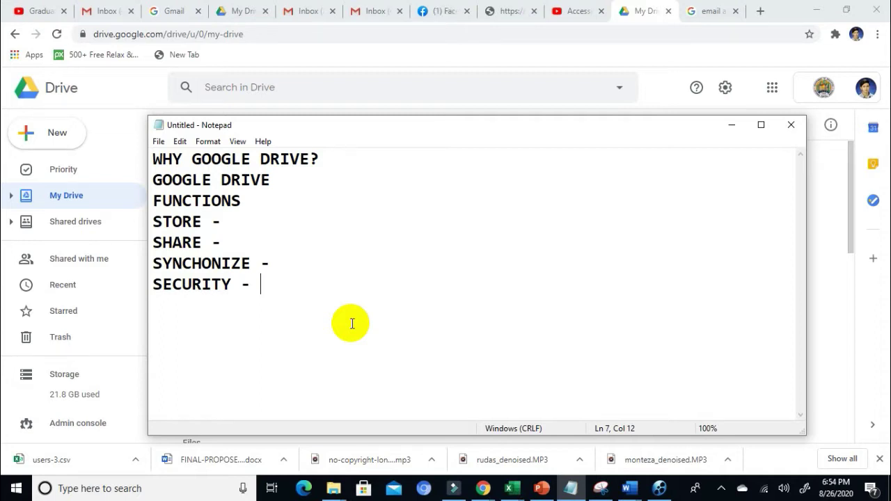
key("alt+Tab")
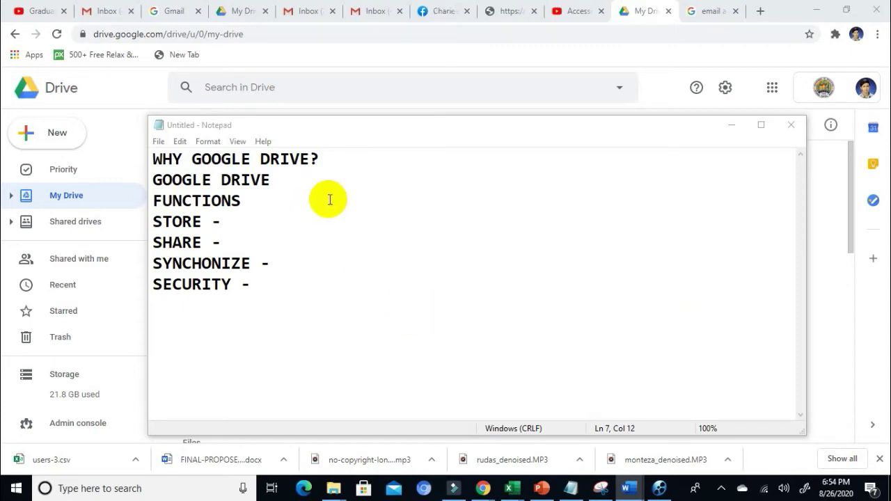
left_click_drag(311, 187, 172, 181)
left_click(335, 222)
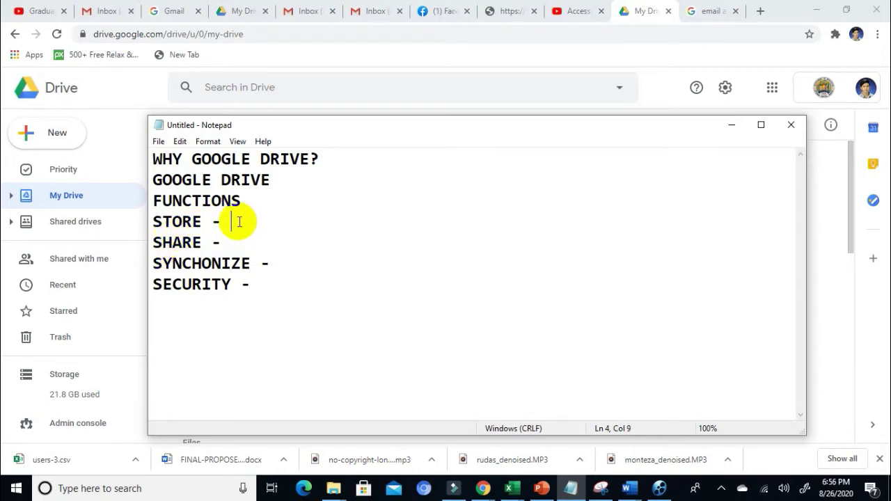
left_click_drag(232, 222, 153, 220)
left_click_drag(234, 242, 148, 241)
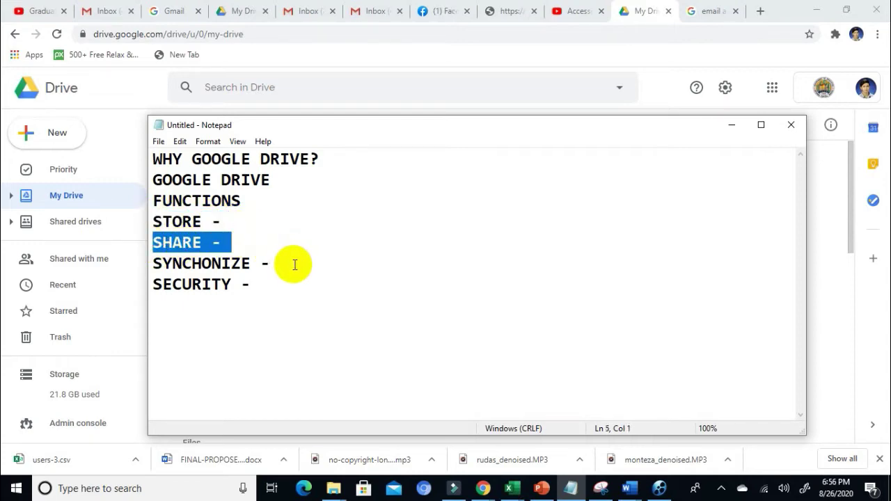
left_click_drag(292, 265, 152, 270)
left_click_drag(269, 287, 151, 285)
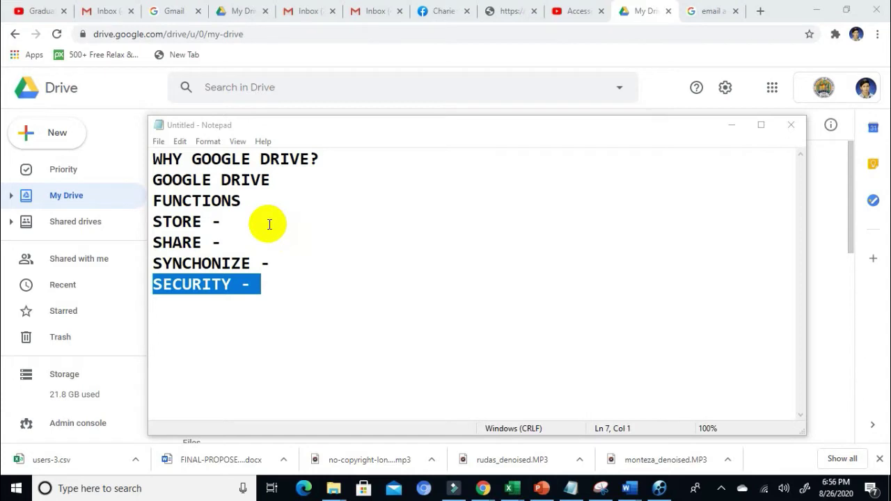
left_click_drag(243, 221, 161, 222)
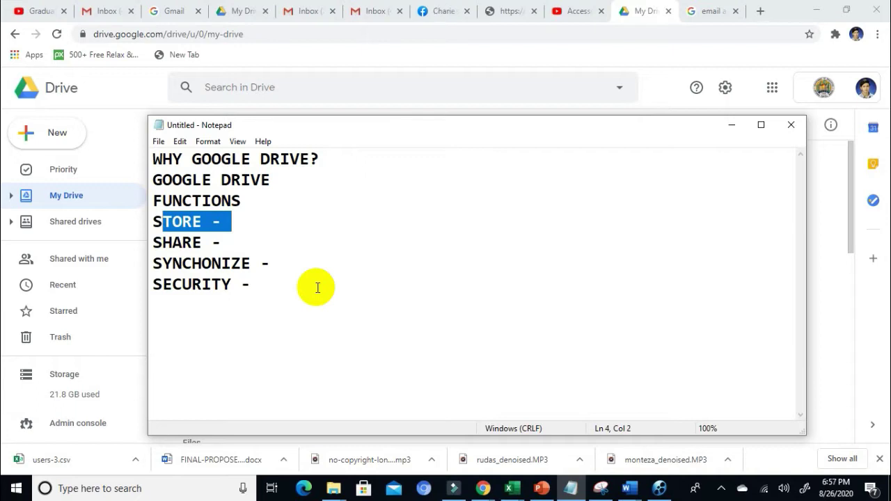
left_click(214, 218)
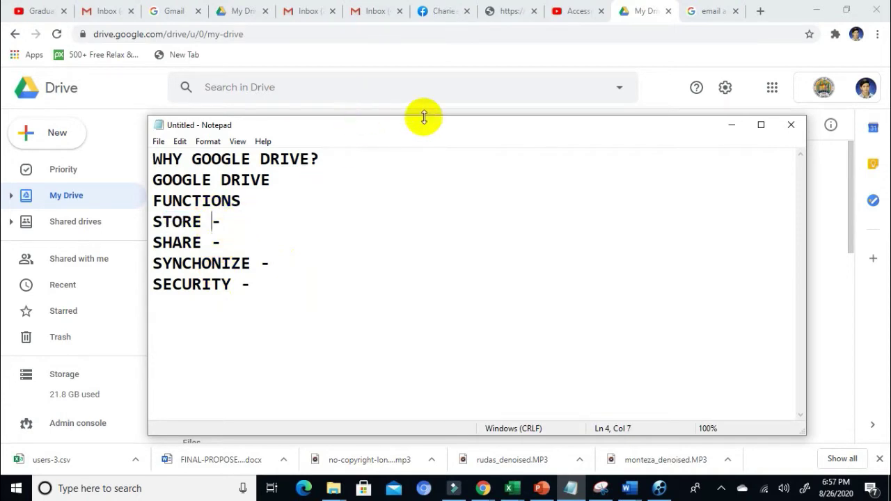
left_click(731, 125)
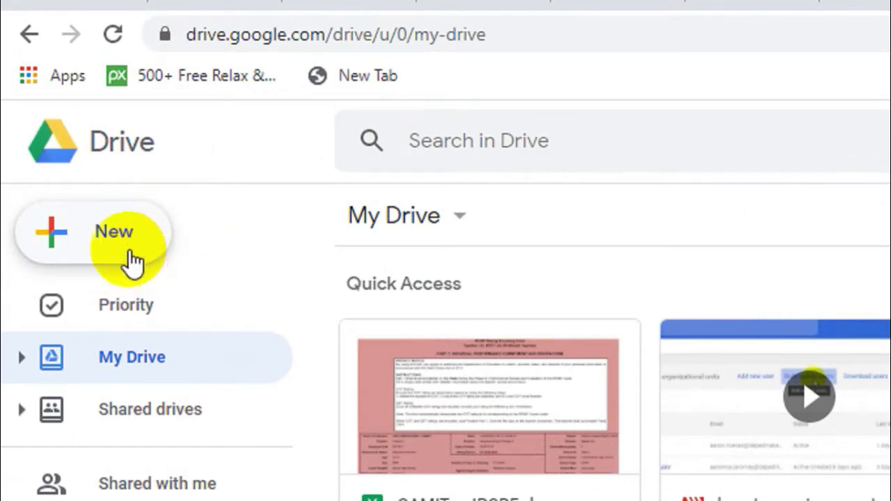
Create a new folder named "EXAMPLE FOLDER" in My Drive
left_click(132, 263)
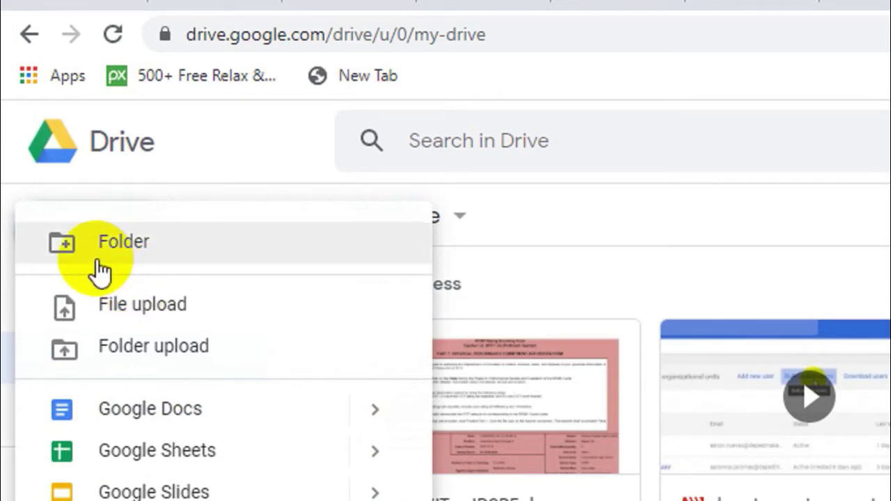
left_click(99, 268)
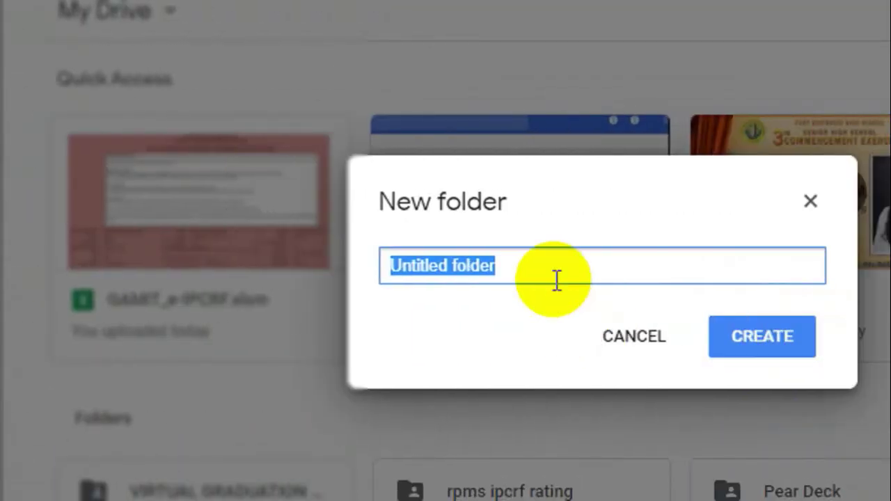
type("EXAMPLE")
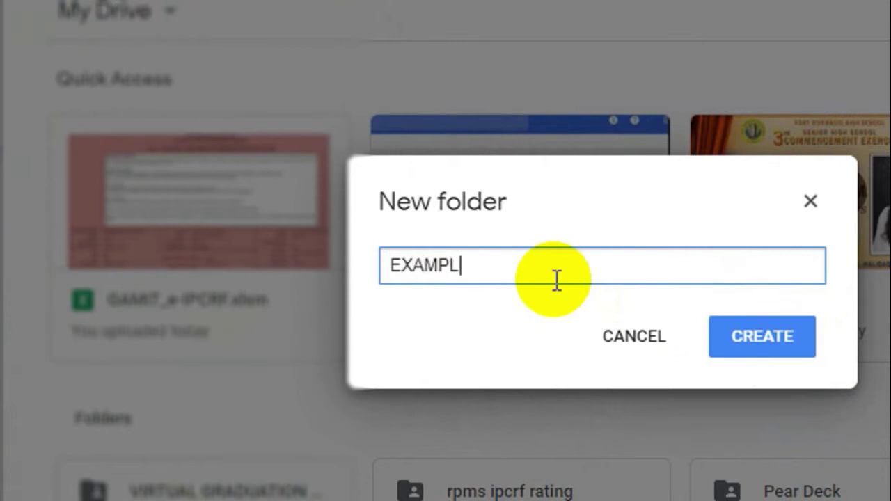
type(" FOLDER")
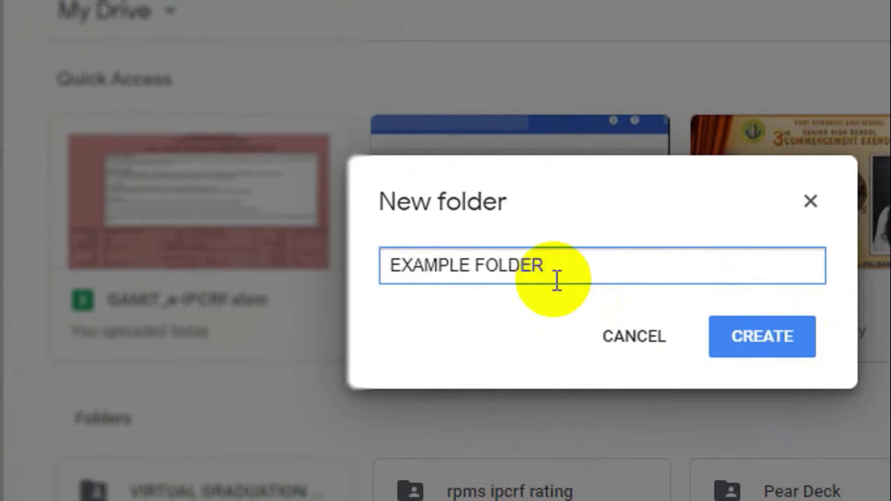
left_click(766, 341)
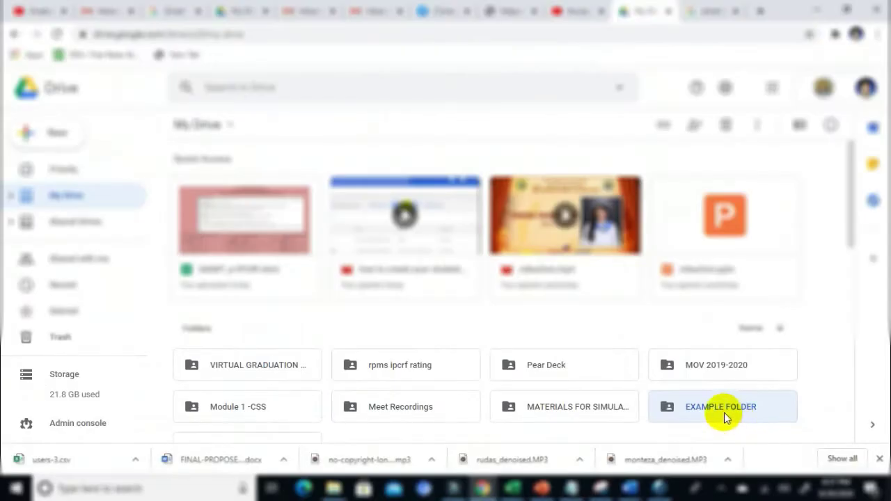
Open EXAMPLE FOLDER and upload the bee-705412_1280 image into it straight from the Desktop folder window in File Explorer
double_click(725, 412)
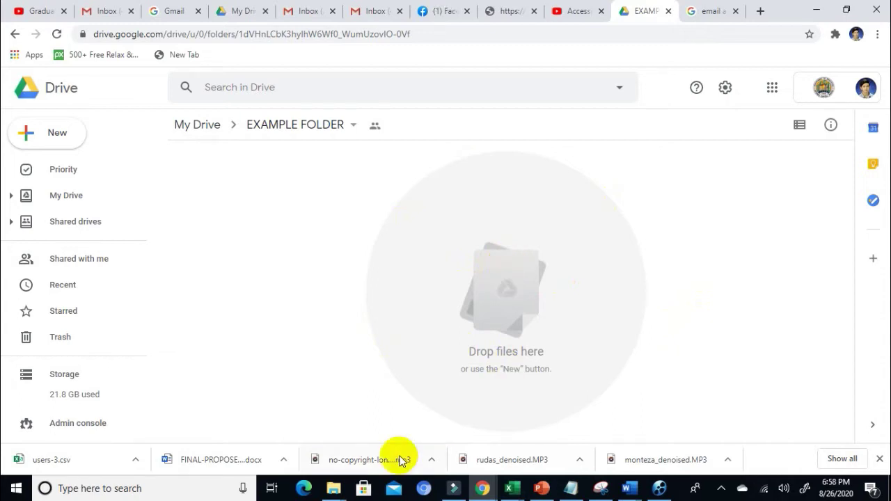
left_click(335, 487)
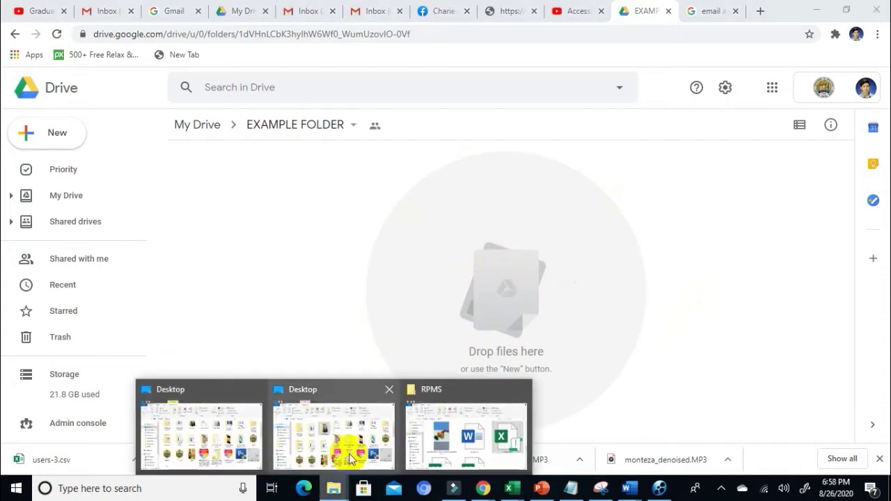
left_click(351, 447)
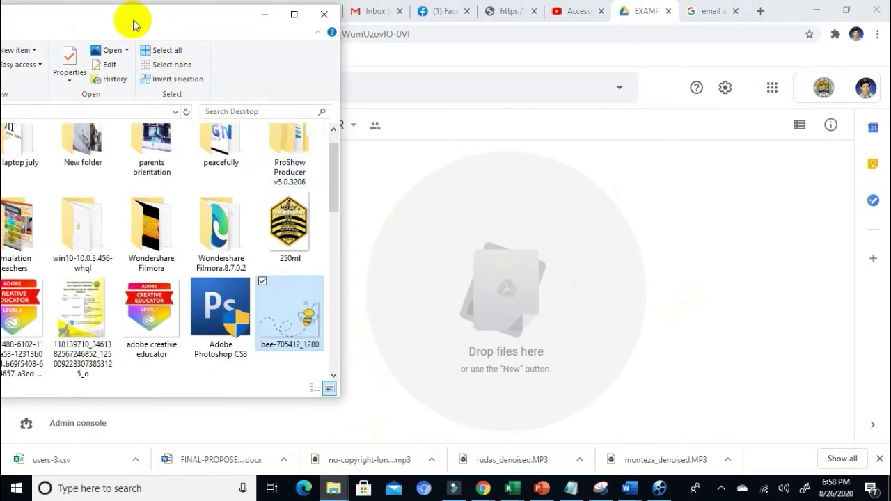
left_click_drag(133, 21, 542, 39)
left_click_drag(623, 30, 382, 30)
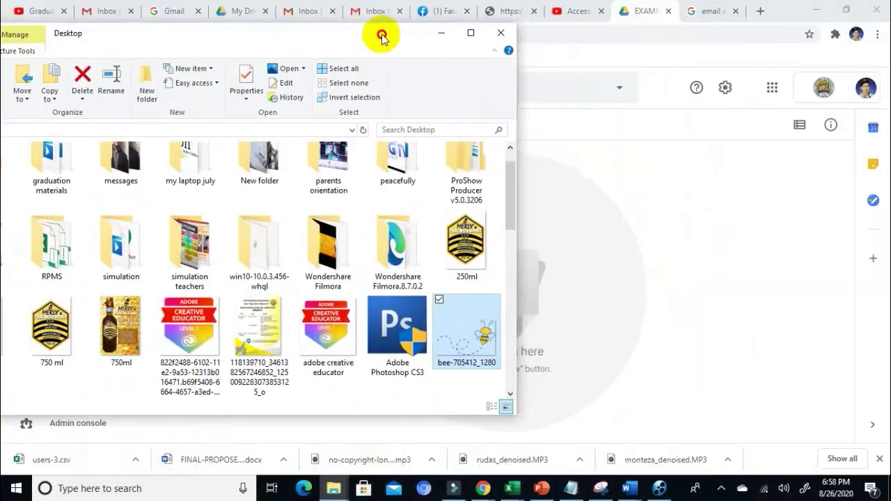
left_click_drag(318, 31, 184, 44)
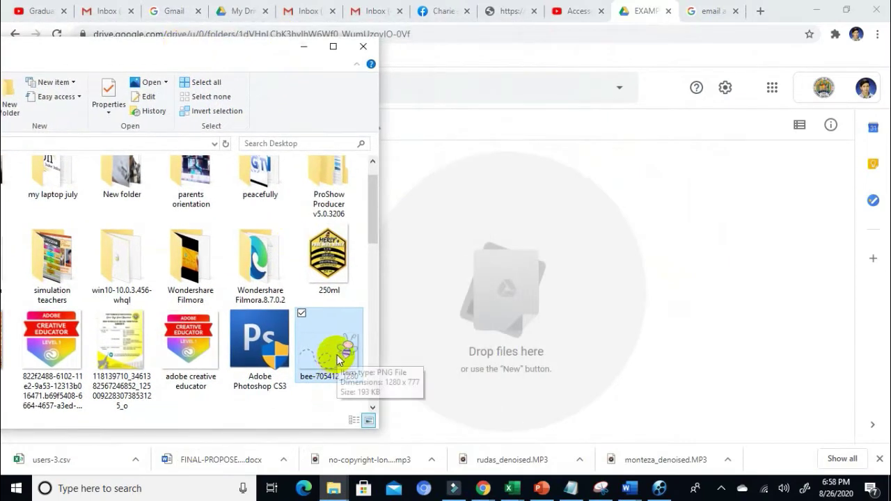
left_click_drag(335, 352, 523, 269)
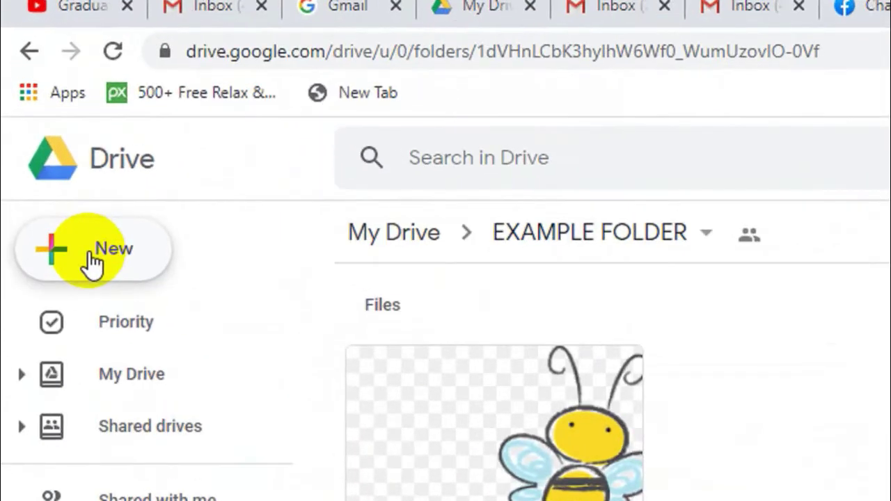
Upload the image rough.png from the Desktop into EXAMPLE FOLDER with the File upload command
left_click(46, 136)
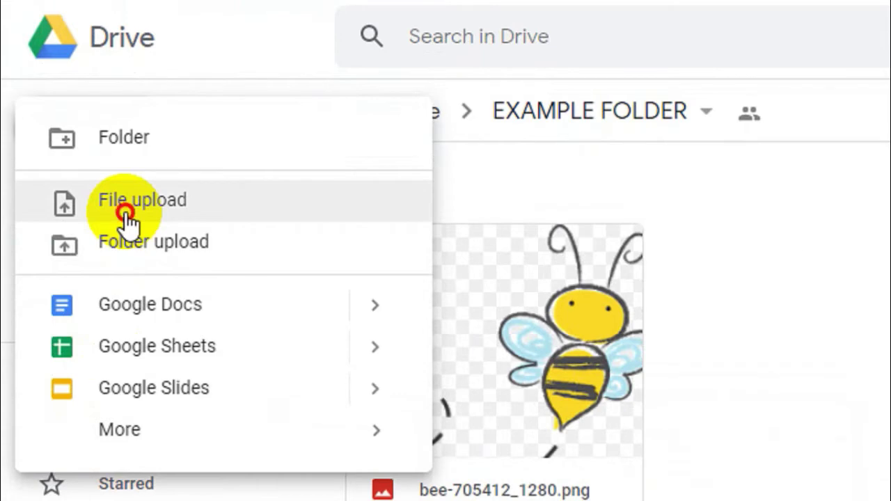
left_click(129, 213)
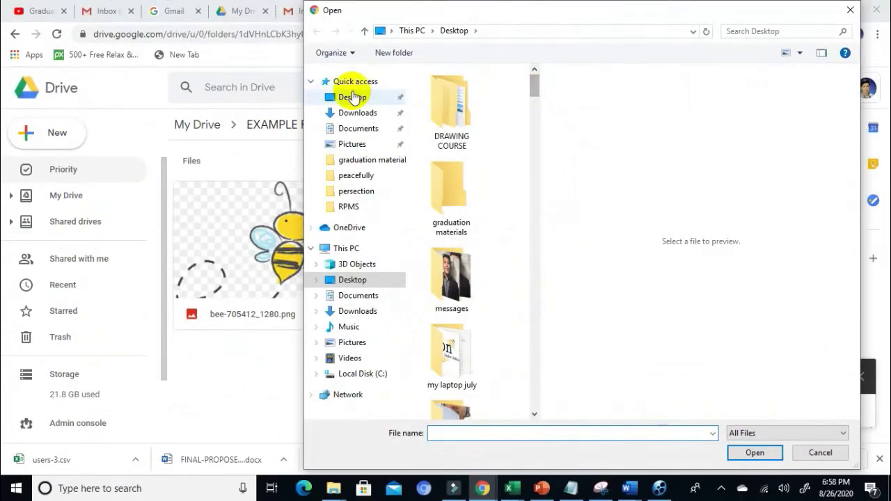
left_click(353, 98)
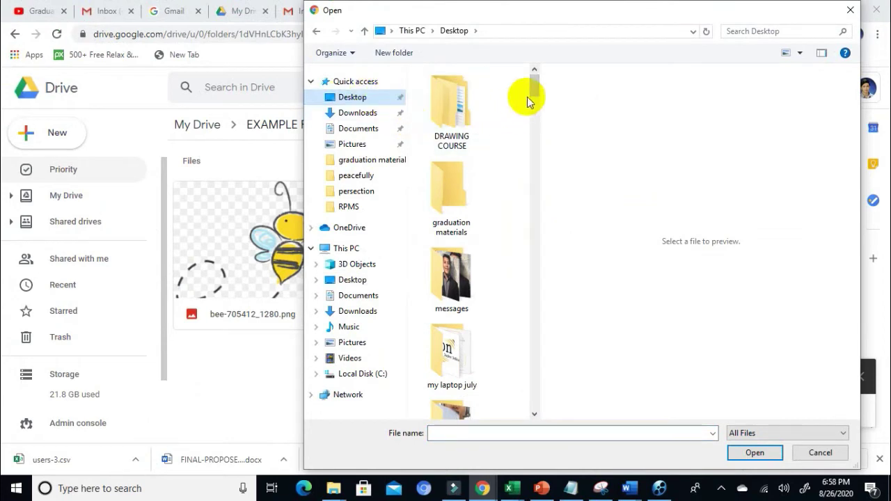
left_click_drag(530, 92, 565, 372)
double_click(479, 270)
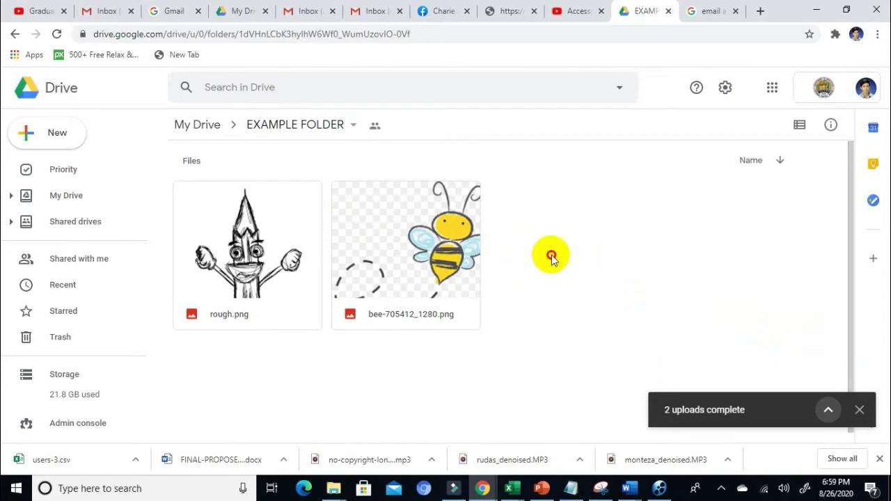
left_click_drag(552, 254, 258, 378)
left_click(278, 133)
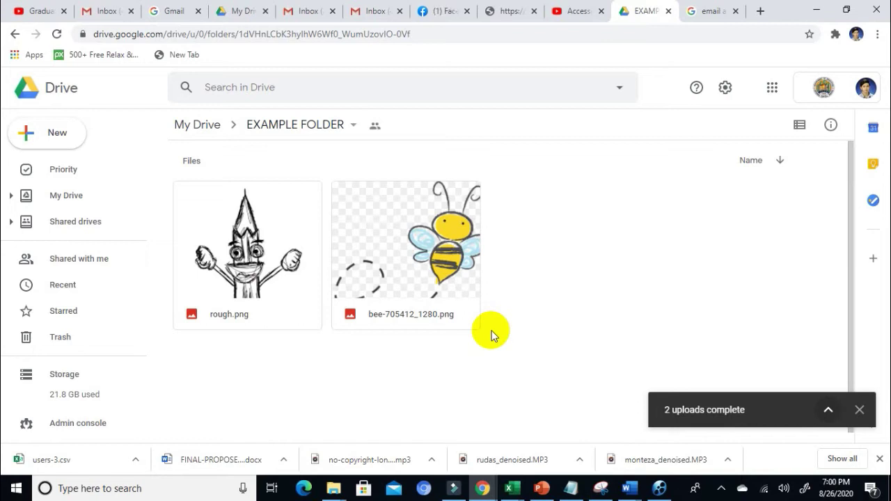
left_click(278, 127)
left_click(279, 128)
left_click(278, 124)
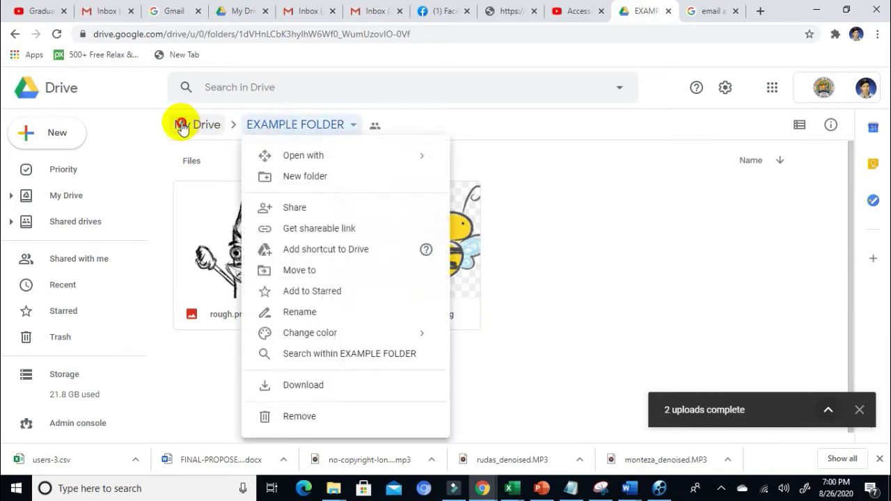
Return to My Drive, dismiss the upload notice, and open the Share dialog for EXAMPLE FOLDER
left_click(179, 123)
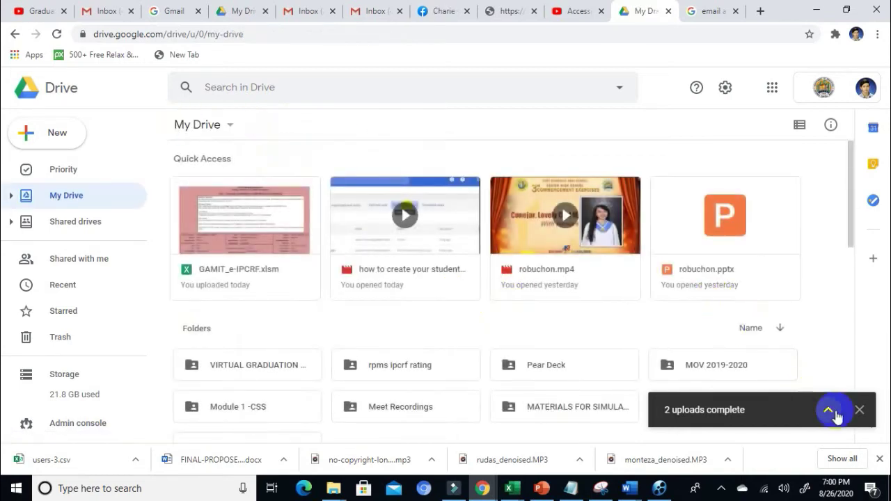
left_click(860, 410)
scroll(748, 366, "down", 3)
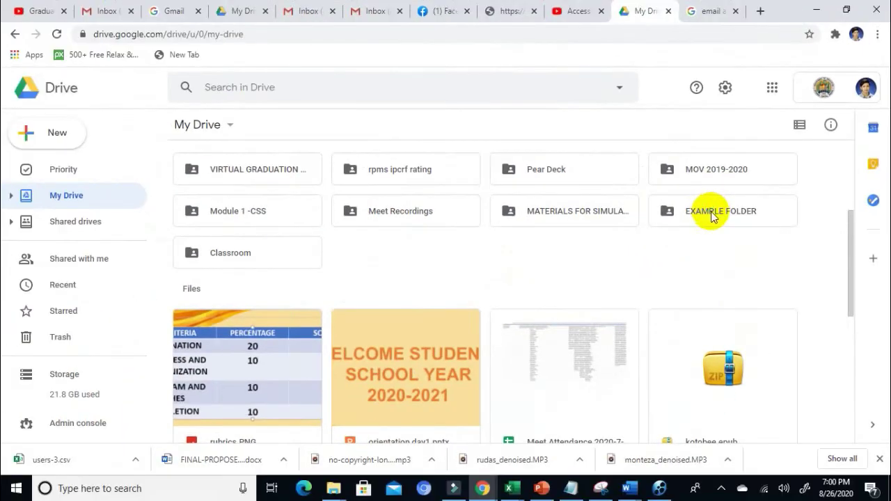
right_click(712, 218)
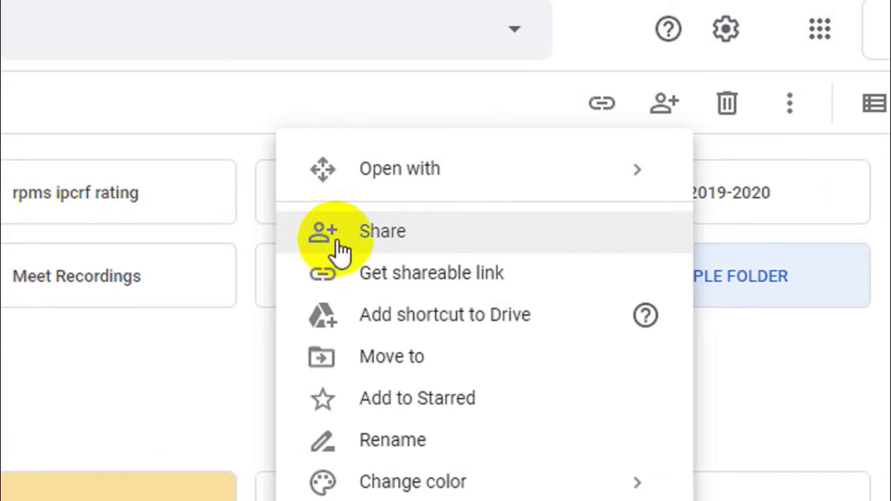
left_click(344, 247)
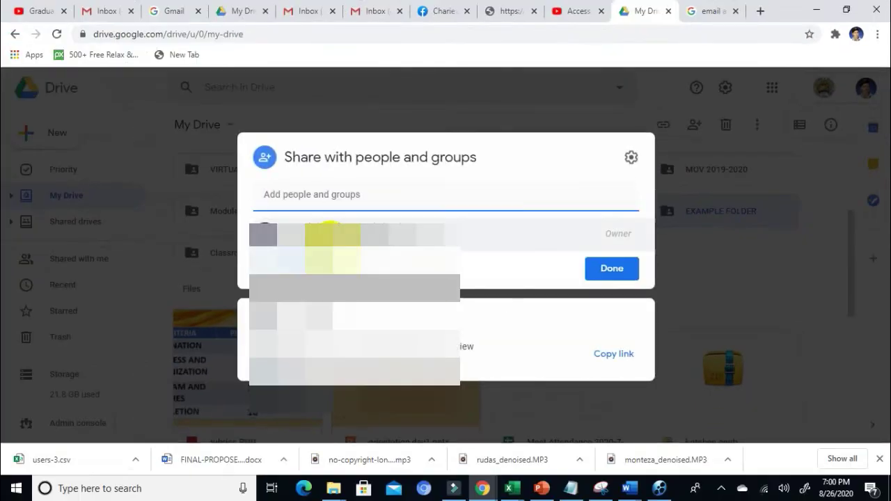
left_click(315, 198)
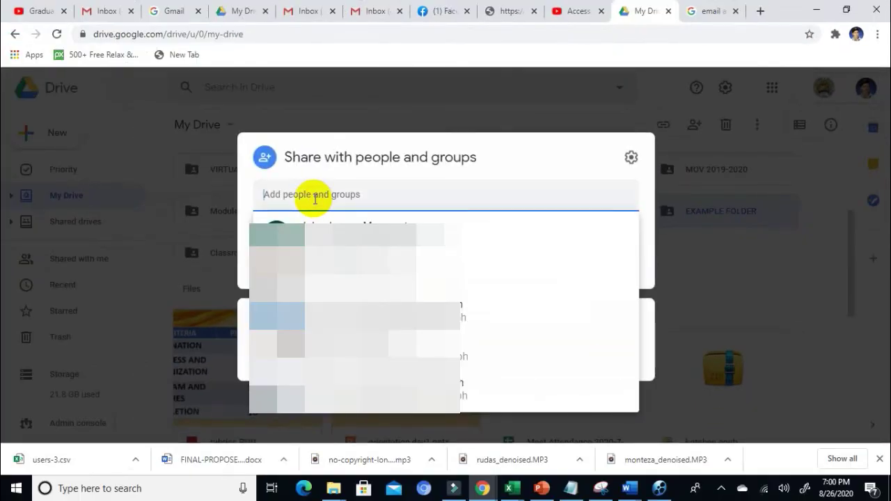
type("t")
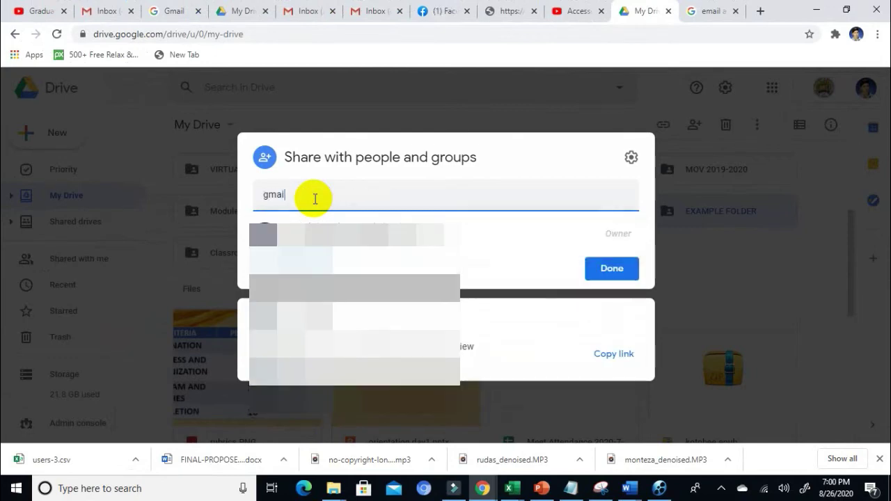
key("BackSpace")
key("BackSpace")
key("BackSpace")
key("BackSpace")
key("BackSpace")
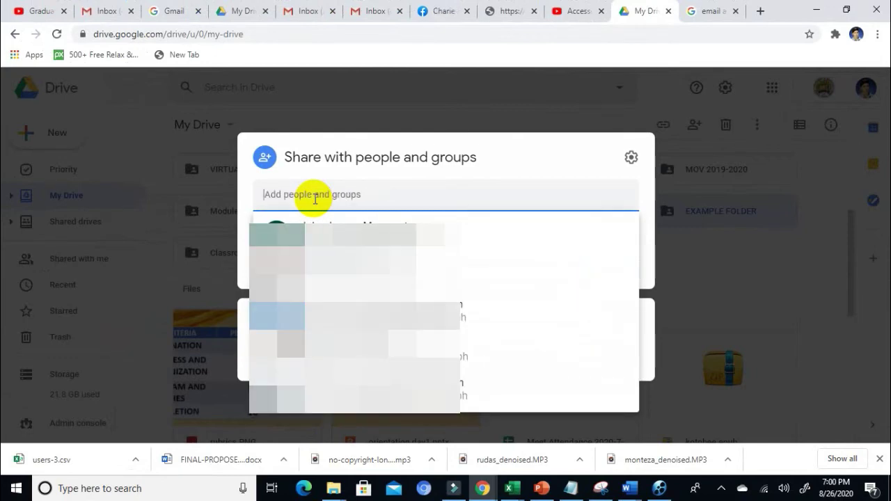
Add the recipient's e-mail address to the people EXAMPLE FOLDER is shared with
key("ctrl+v")
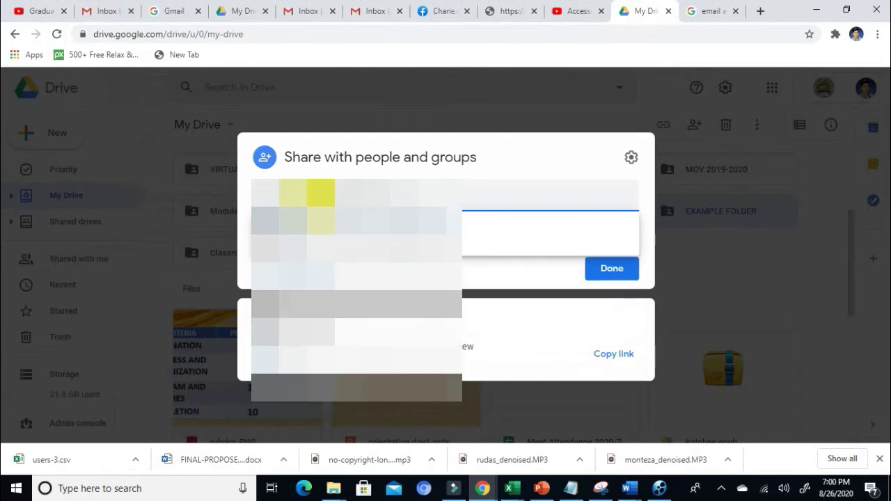
key("Return")
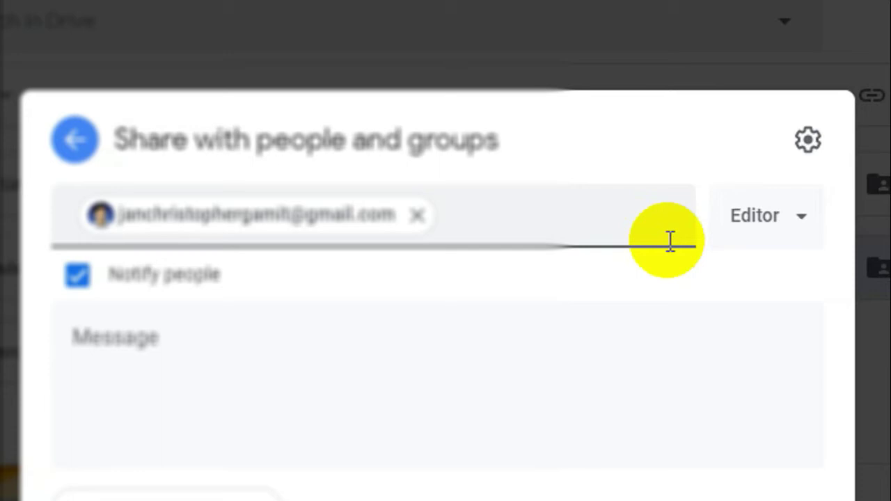
Keep the recipient's role for EXAMPLE FOLDER as Editor and send the sharing invitation
left_click(784, 235)
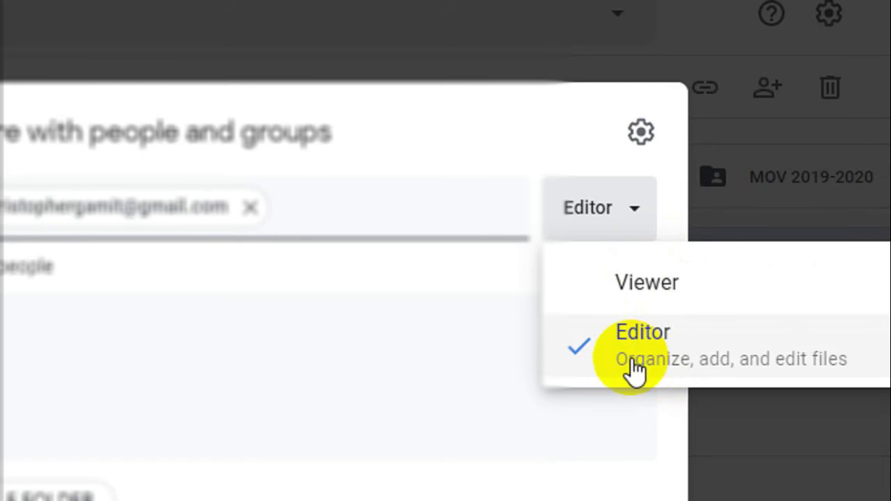
left_click(635, 369)
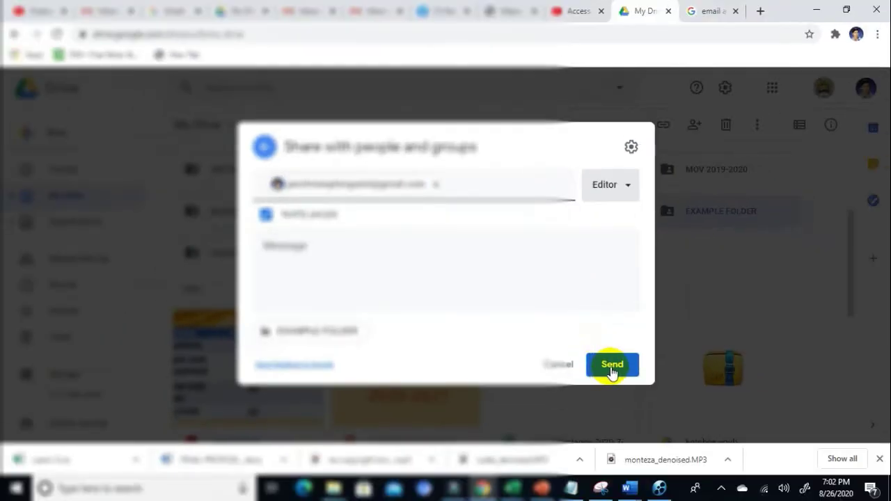
left_click(612, 369)
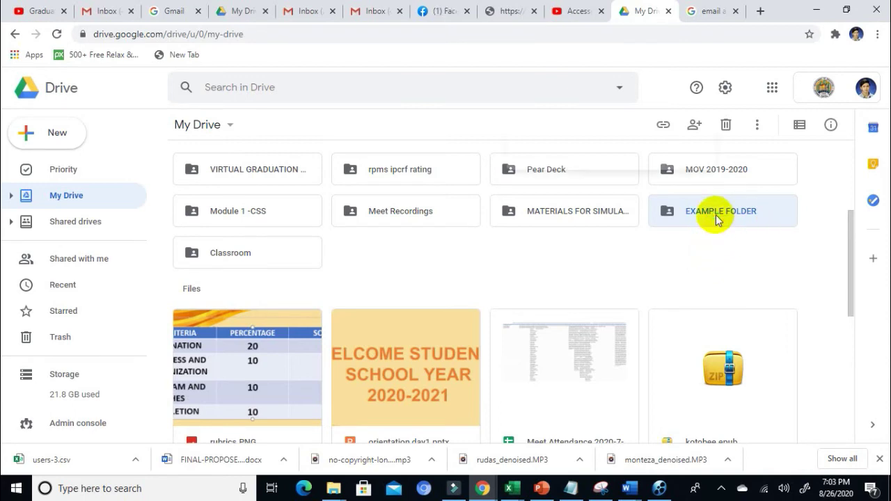
Get the shareable link for EXAMPLE FOLDER and copy it
right_click(718, 220)
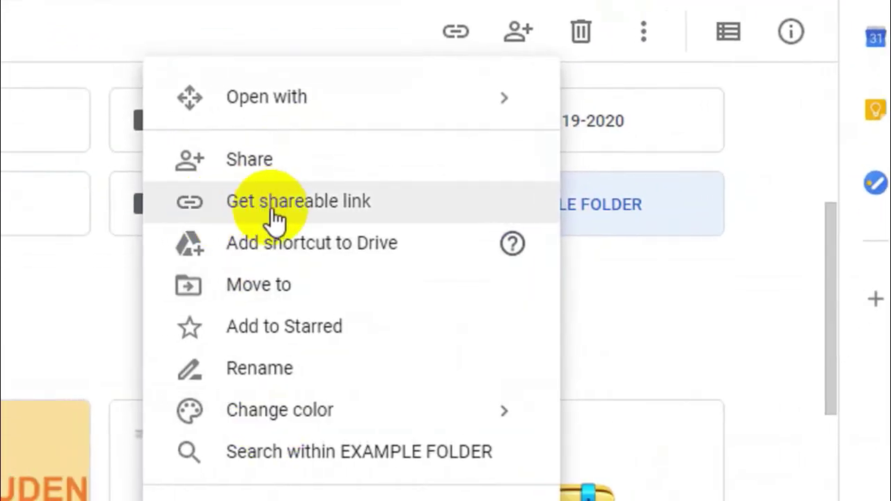
left_click(275, 218)
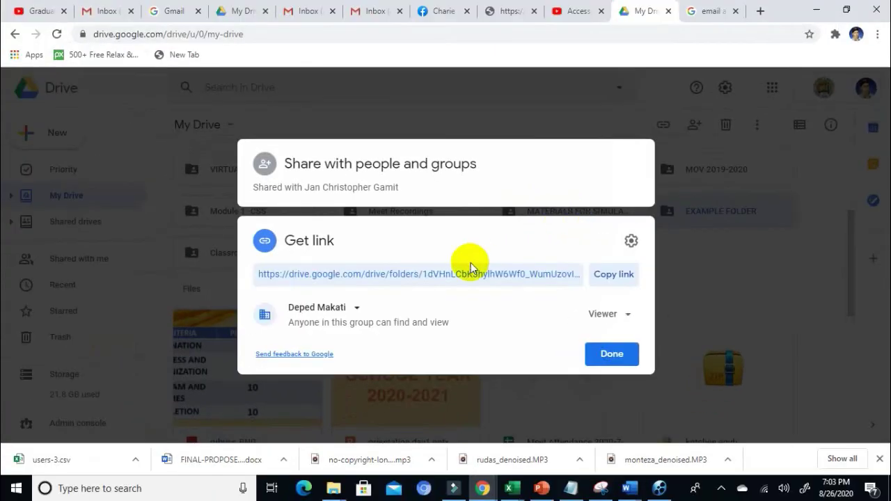
left_click(263, 274)
left_click_drag(269, 275, 637, 279)
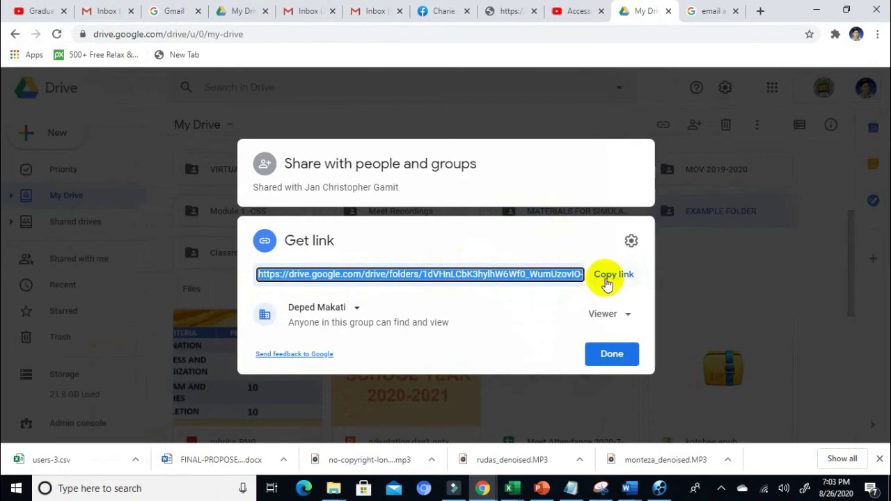
left_click(605, 282)
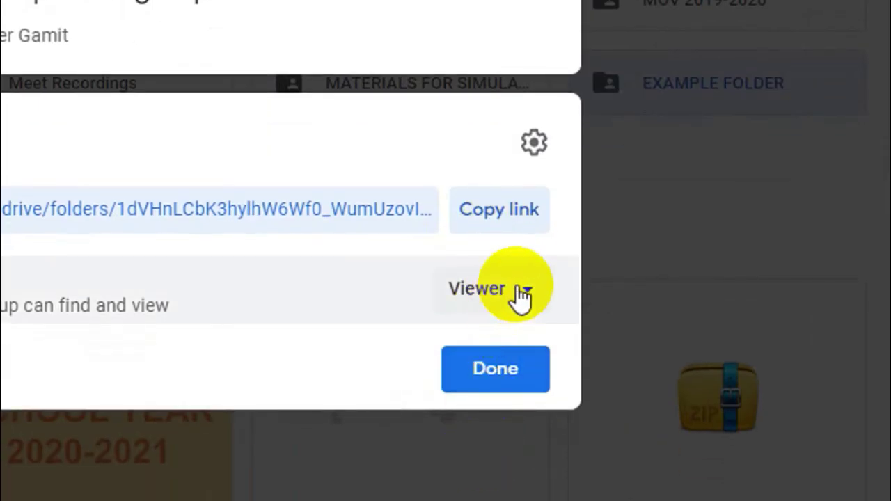
Look at the link's permission options, keep Viewer for the Deped Makati group, and finish the link settings
left_click(517, 334)
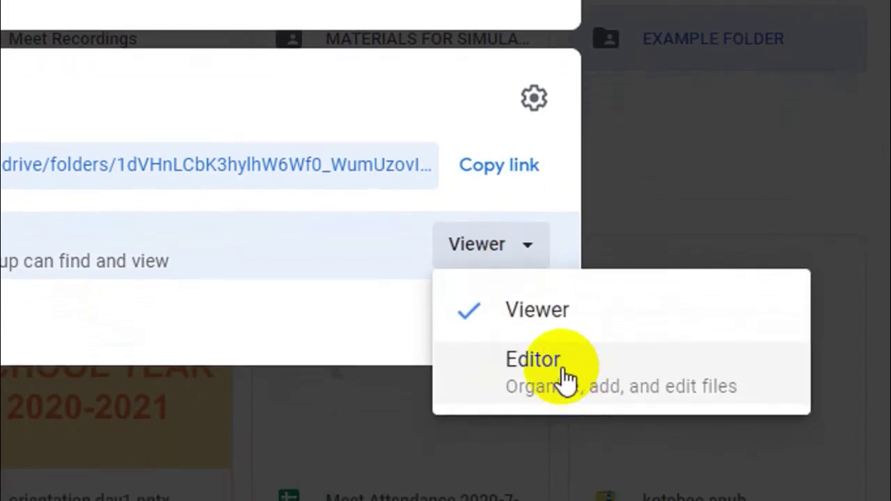
left_click(503, 247)
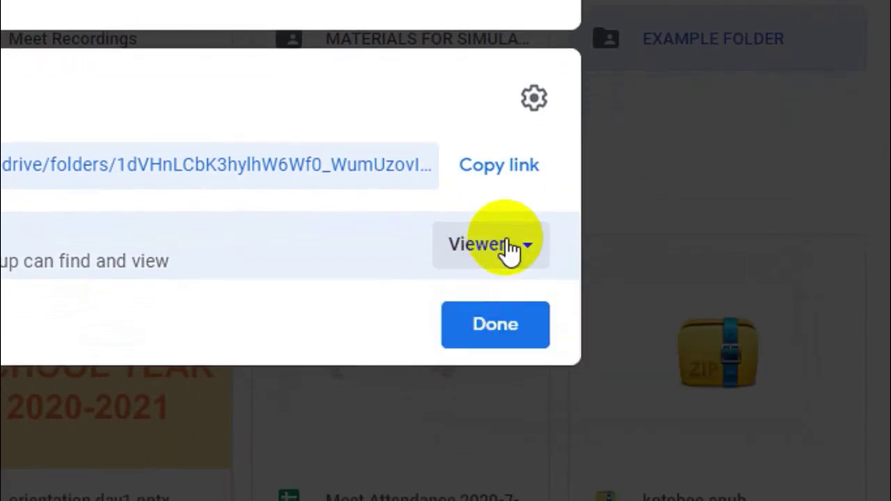
left_click(501, 328)
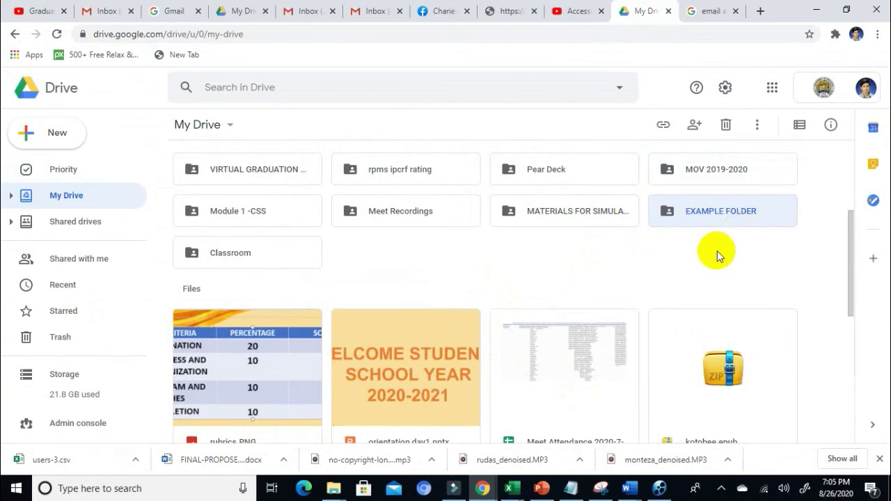
Switch to the Notepad outline and highlight SYNCHONIZE, then place the cursor on the SECURITY line
left_click(571, 488)
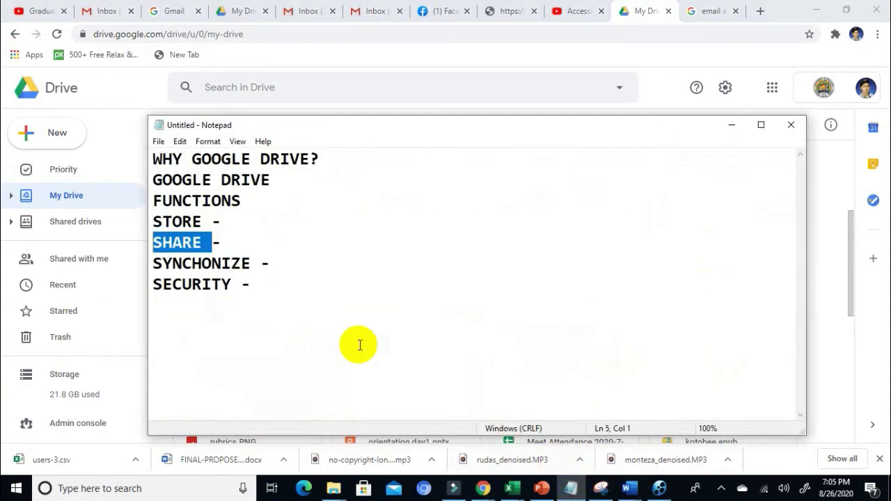
left_click_drag(252, 263, 149, 265)
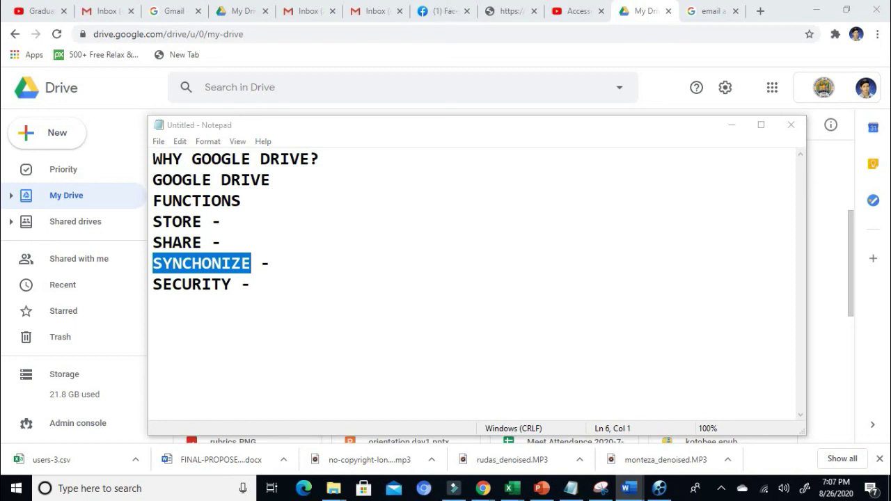
left_click(241, 284)
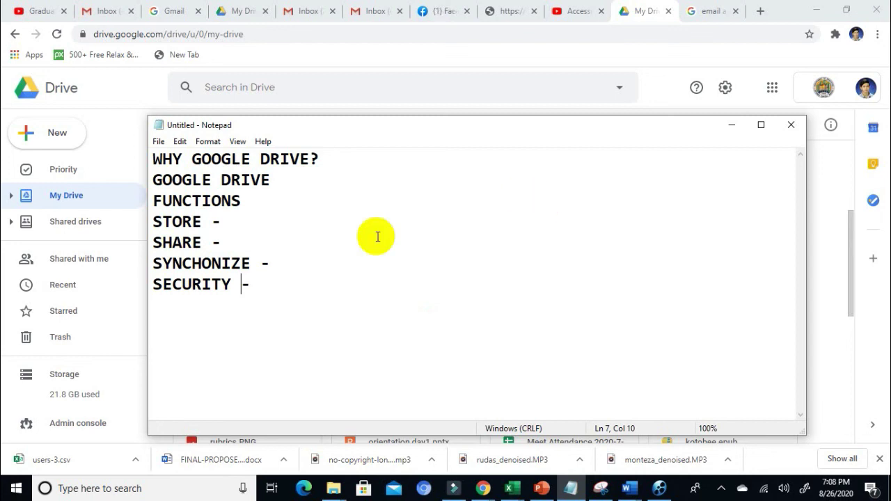
Review the Google Drive functions in the outline by highlighting STORE, SHARE, SYNCHONIZE and SECURITY in turn, and shift the Notepad window slightly
left_click_drag(203, 222, 140, 223)
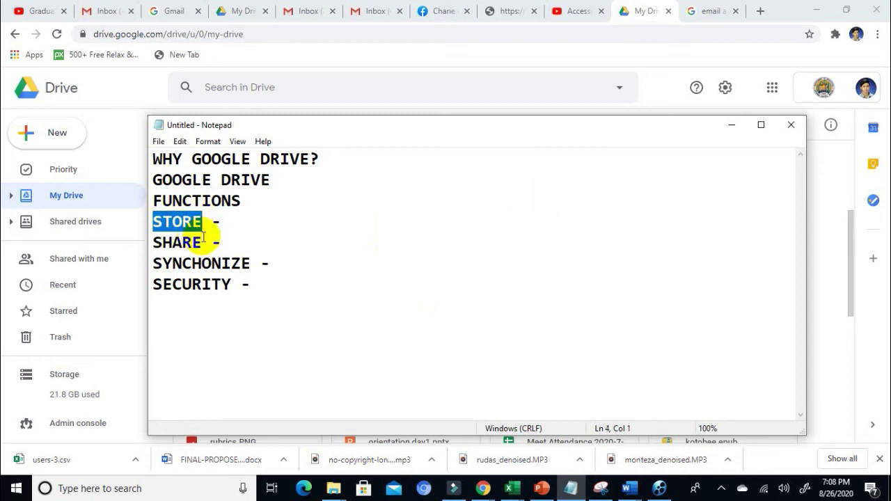
left_click_drag(211, 242, 90, 249)
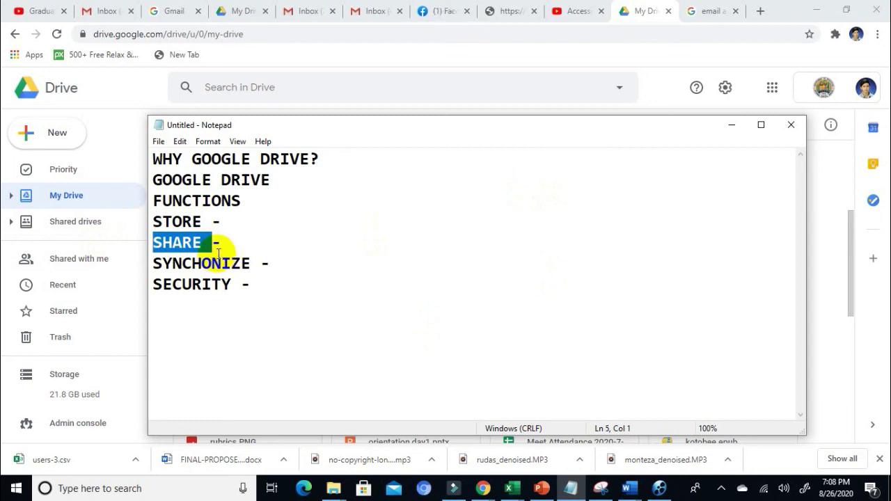
left_click_drag(250, 265, 149, 265)
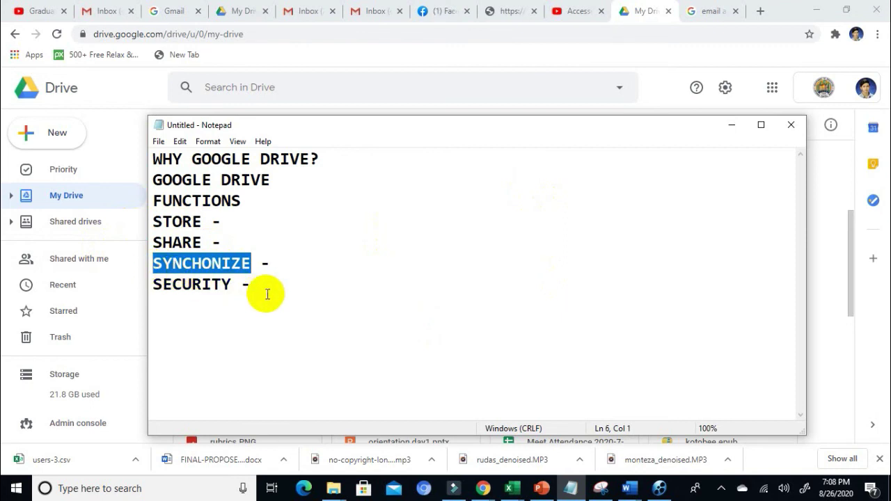
left_click_drag(233, 284, 152, 285)
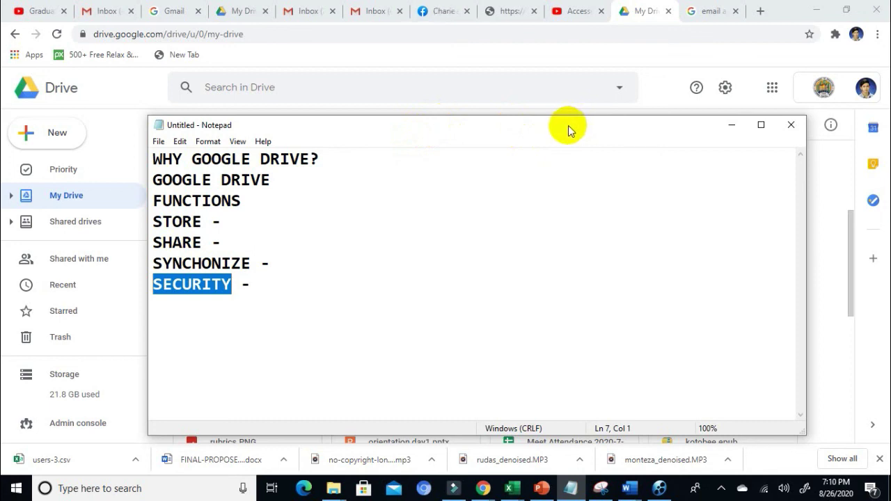
left_click_drag(569, 130, 522, 124)
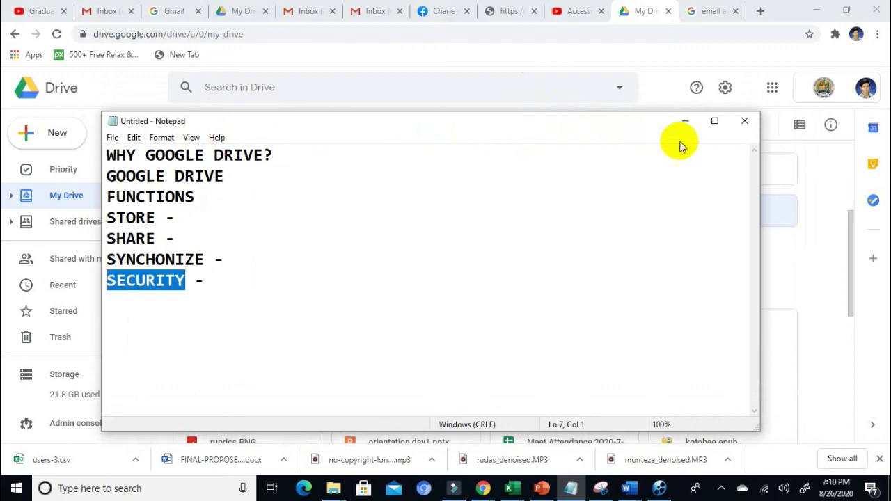